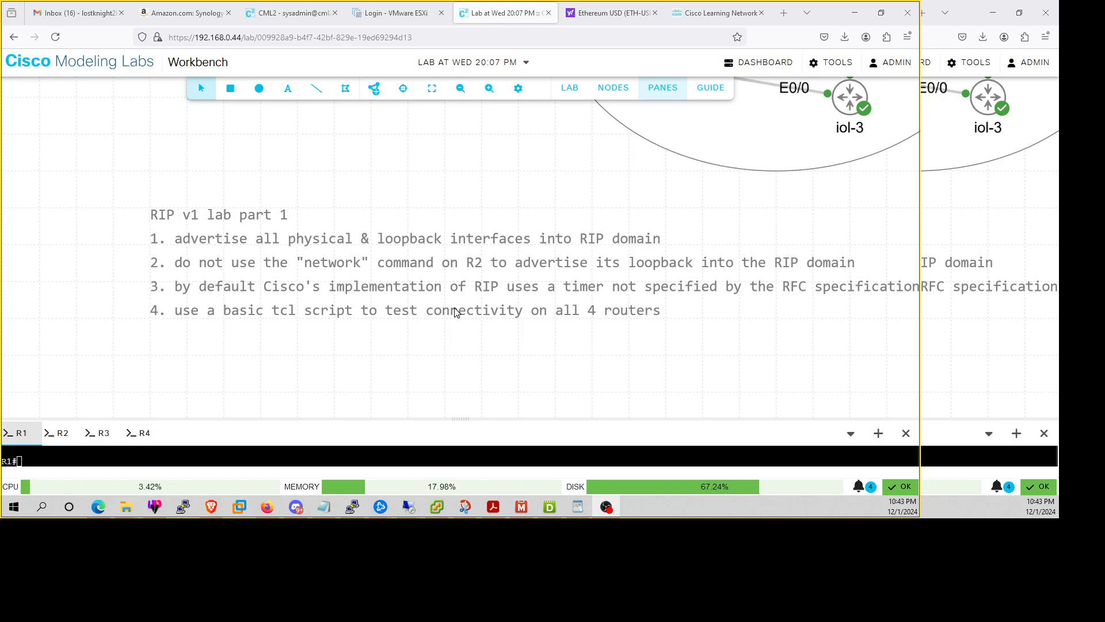
Examine the lab topology, the loopback list, R1's routing table in the console, and the RIP v1 task list
left_click_drag(551, 196, 350, 369)
left_click_drag(323, 171, 240, 277)
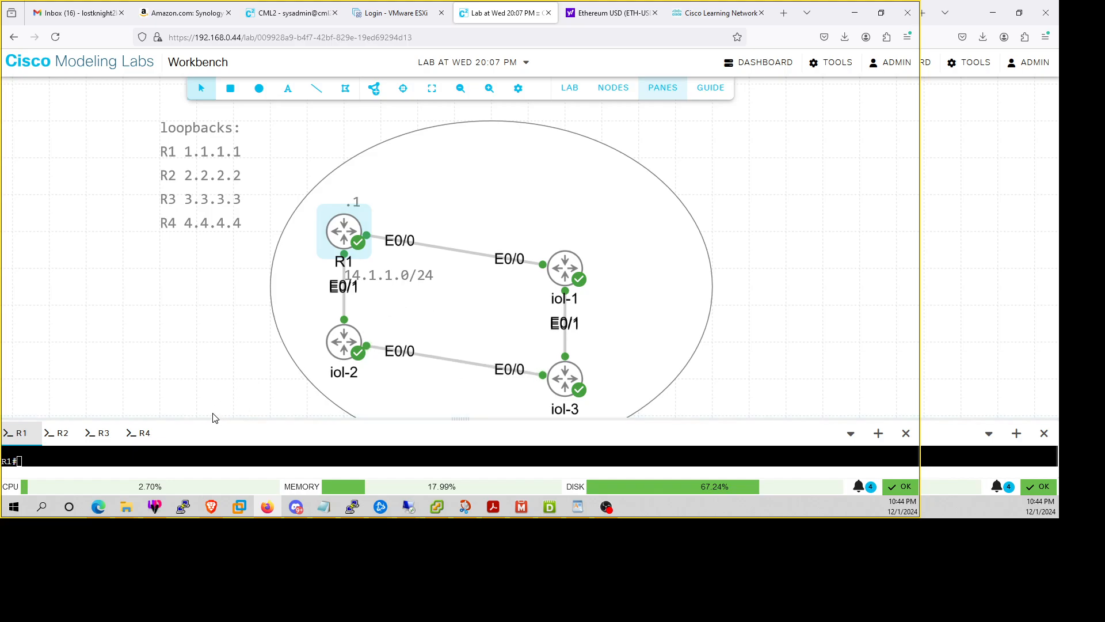
left_click_drag(215, 419, 215, 404)
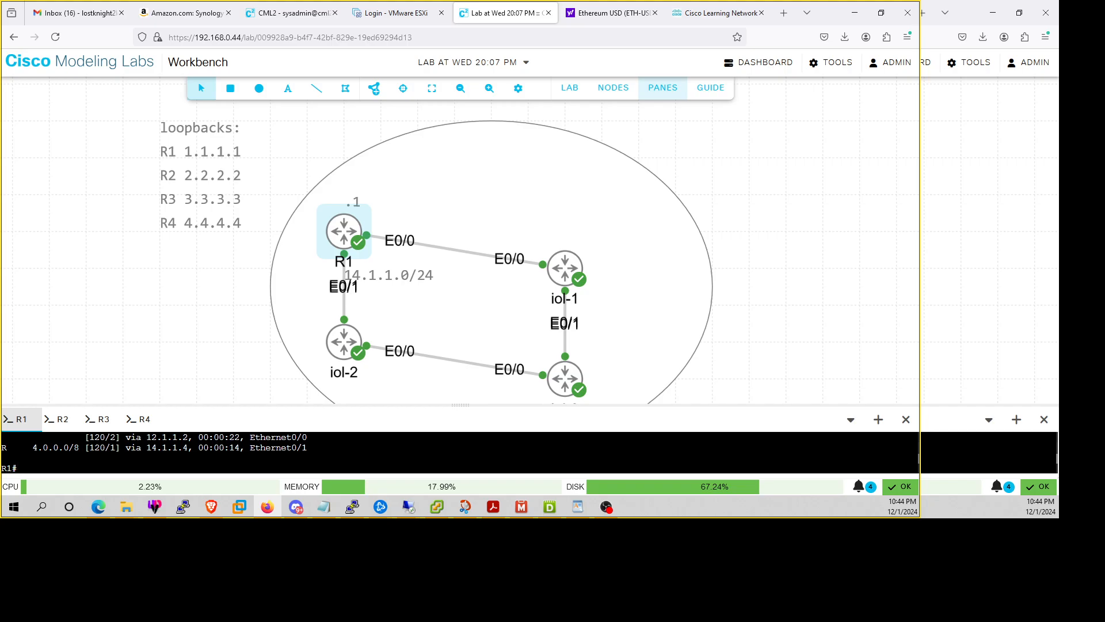
left_click_drag(234, 405, 236, 264)
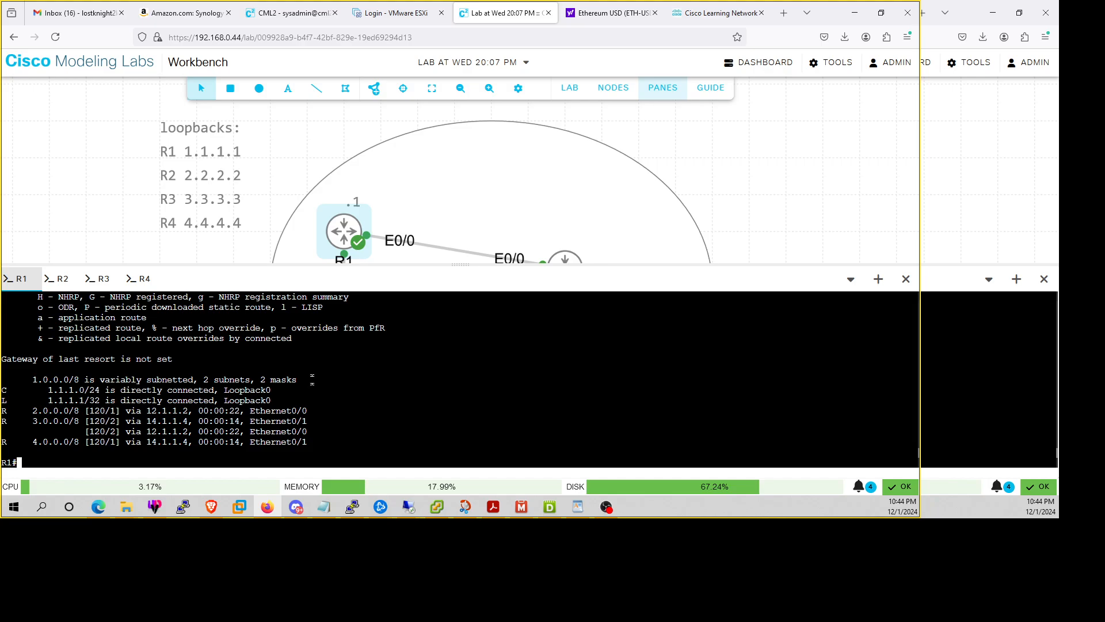
left_click(97, 228)
left_click_drag(264, 274, 230, 369)
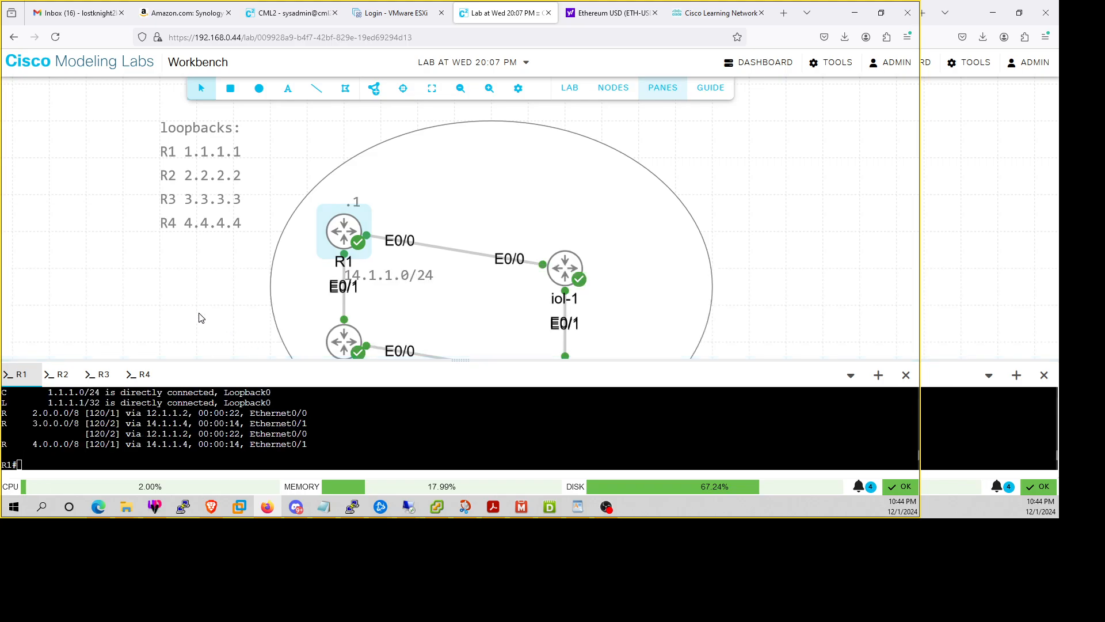
left_click_drag(201, 318, 193, 141)
left_click_drag(254, 259, 345, 121)
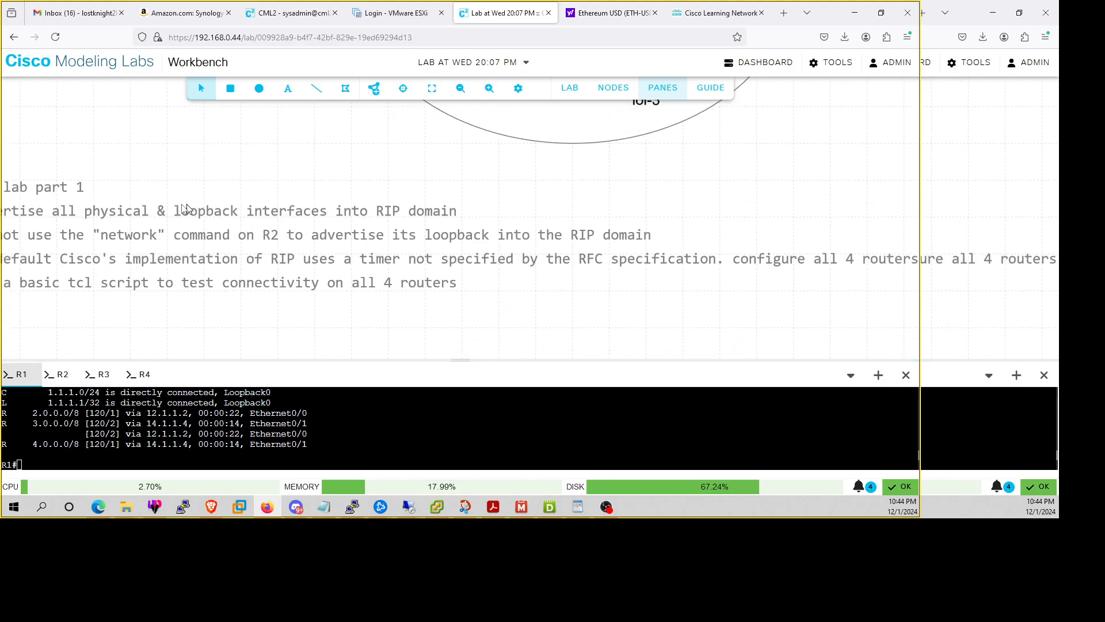
left_click_drag(58, 212, 255, 205)
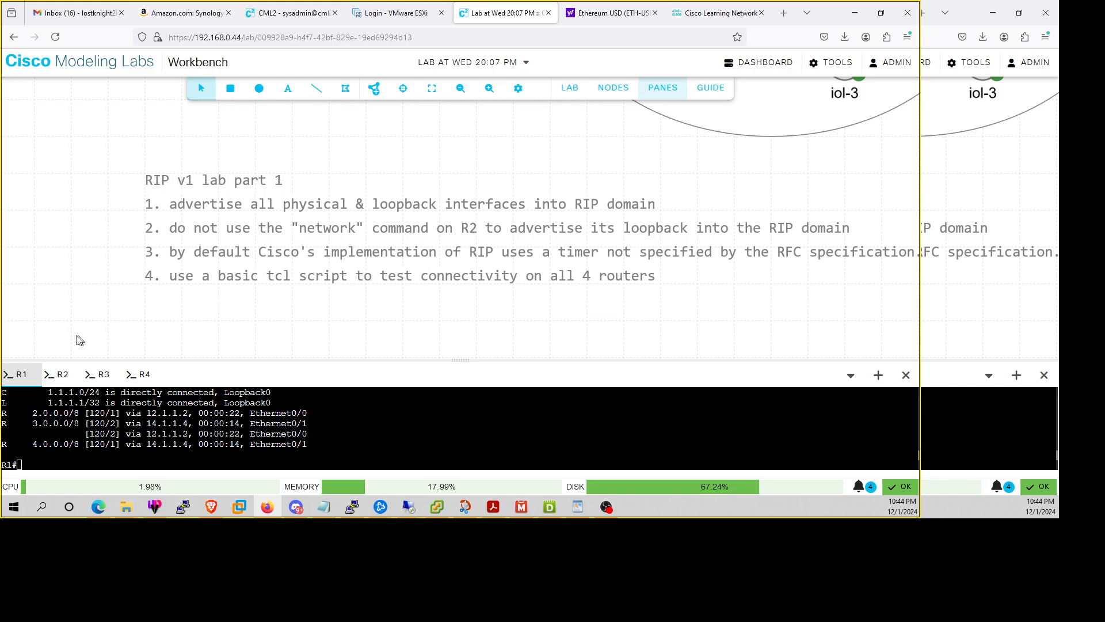
Open the console of R2, enlarge it, and enter privileged EXEC mode
left_click(63, 375)
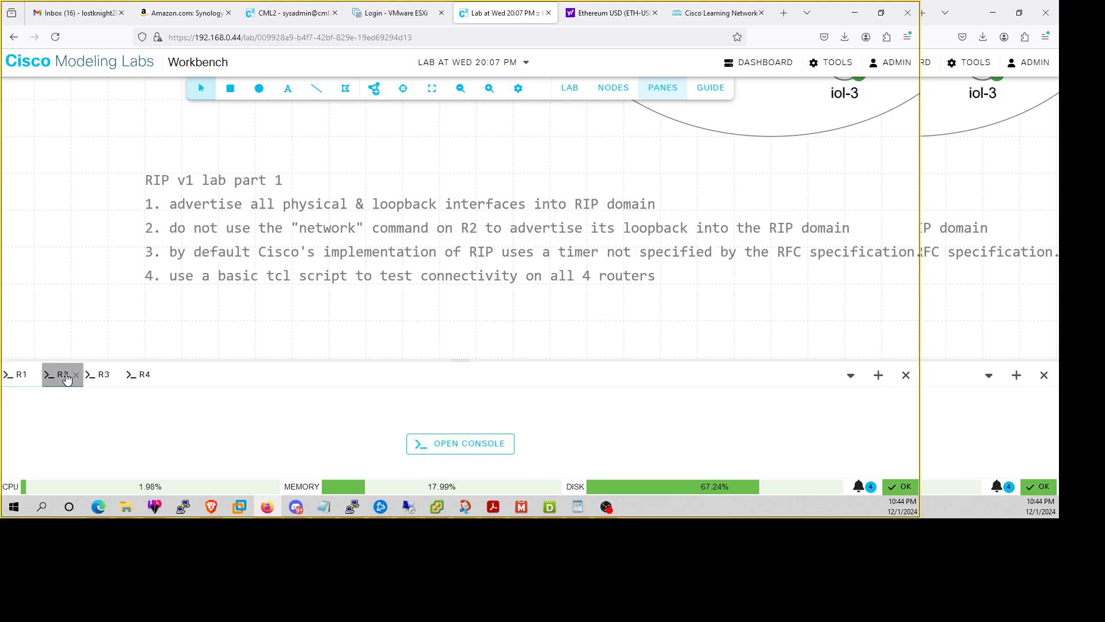
left_click(463, 448)
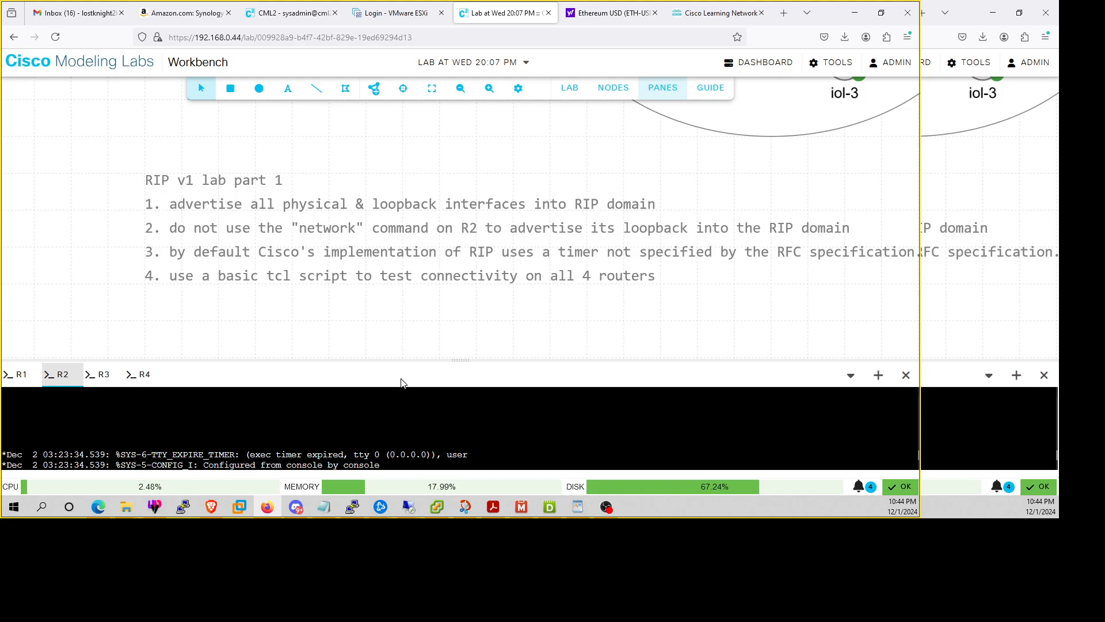
left_click_drag(406, 360, 411, 245)
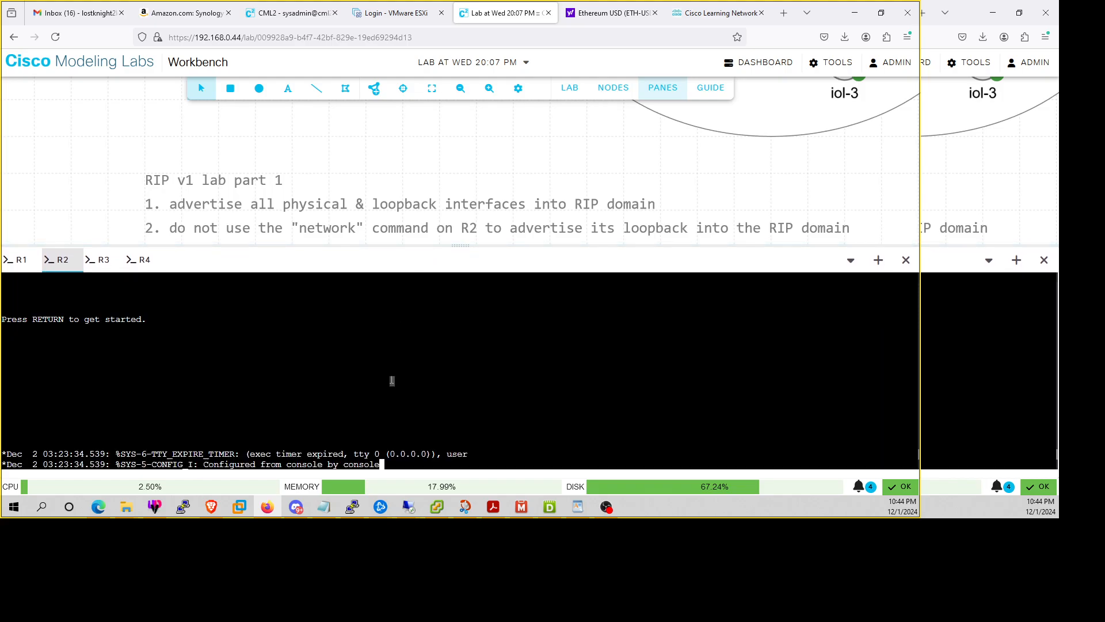
key("Return")
key("Return")
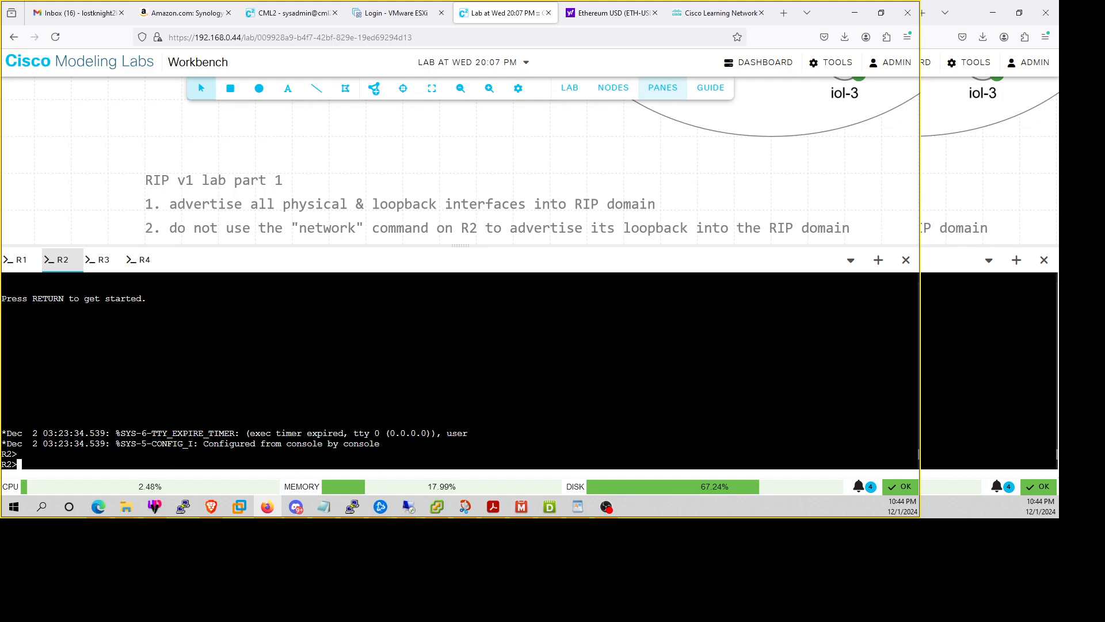
type("en")
key("Return")
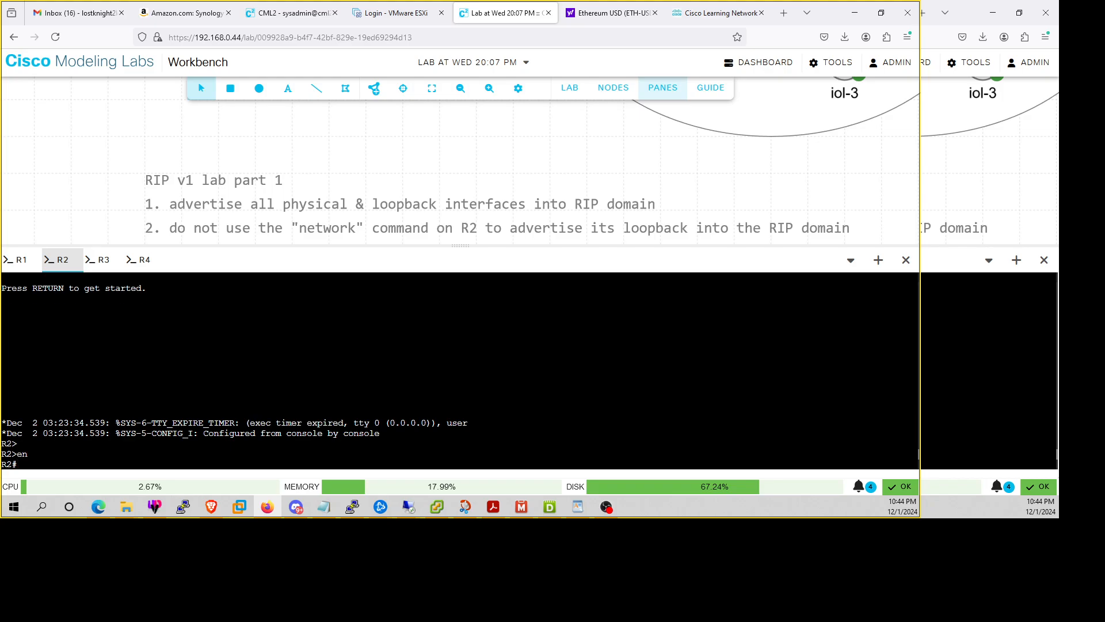
Display R2's running configuration and page through it to the end of the router rip section
type("sh run")
key("Return")
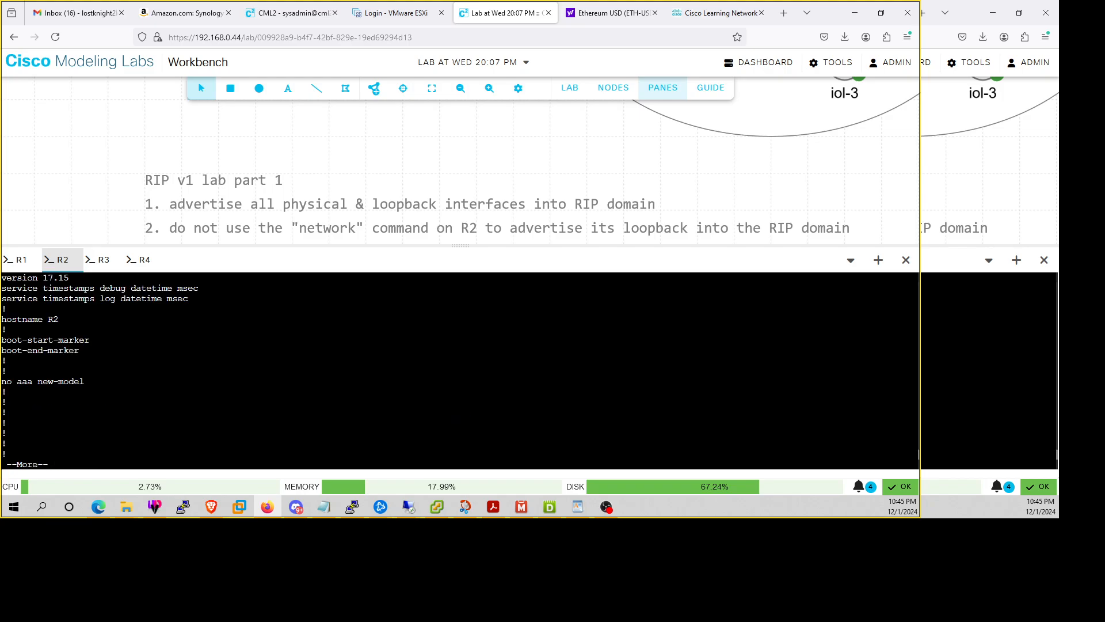
key("space")
key("space")
key("space")
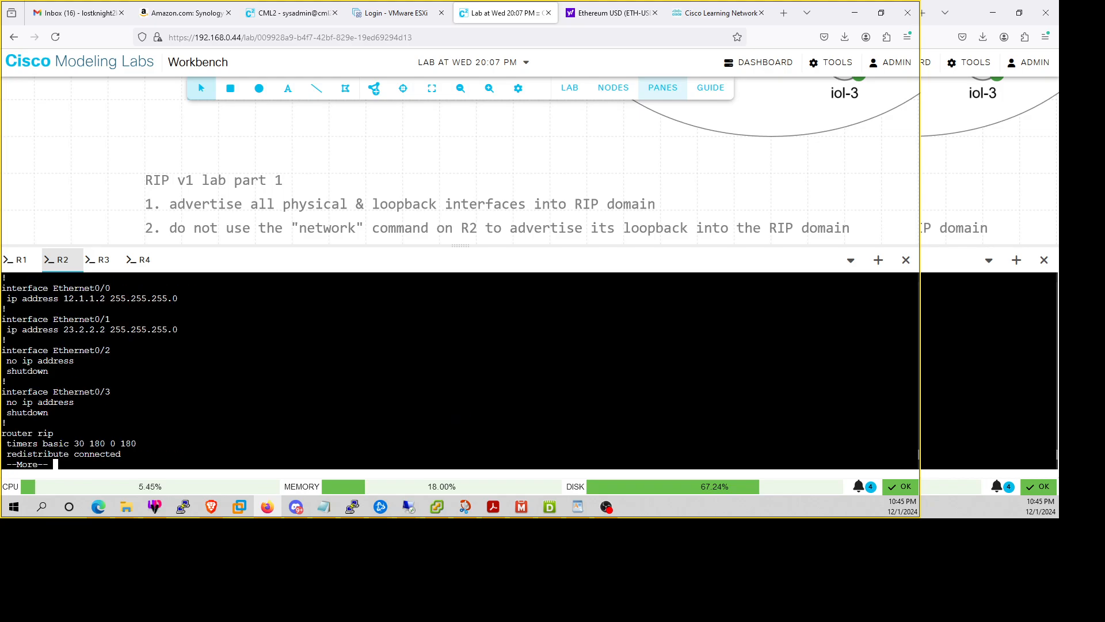
key("Return")
key("Return")
key("Return")
key("Return")
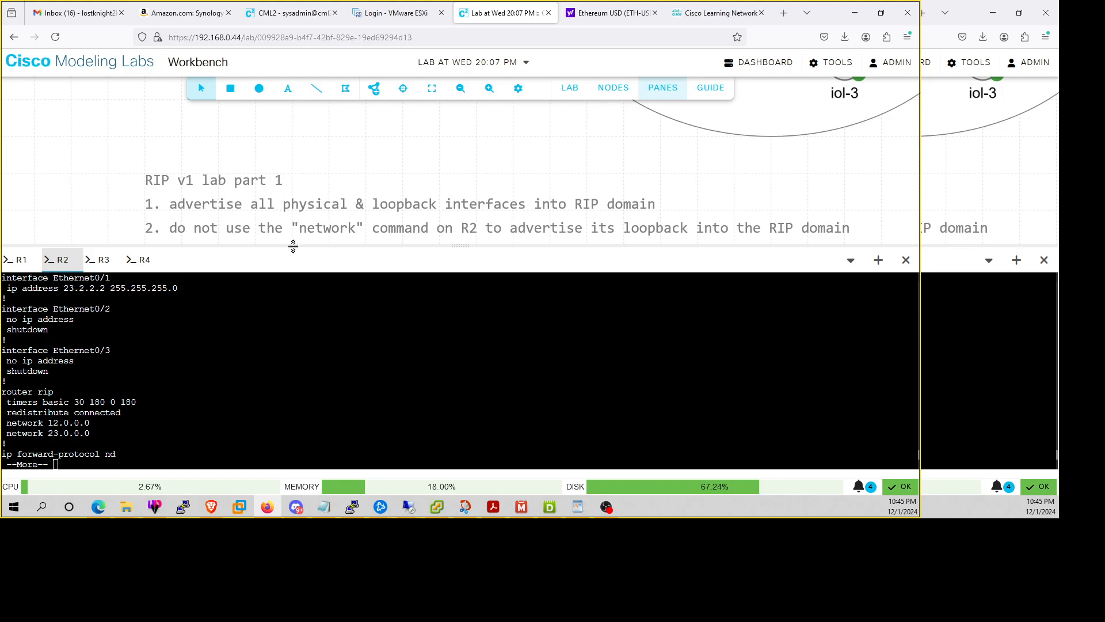
Check R2's RIP timers and redistribution lines against the lab tasks, and quit the configuration listing
left_click_drag(294, 246, 217, 275)
mouse_move(170, 353)
left_mouse_down()
mouse_move(170, 394)
mouse_move(169, 367)
left_mouse_up()
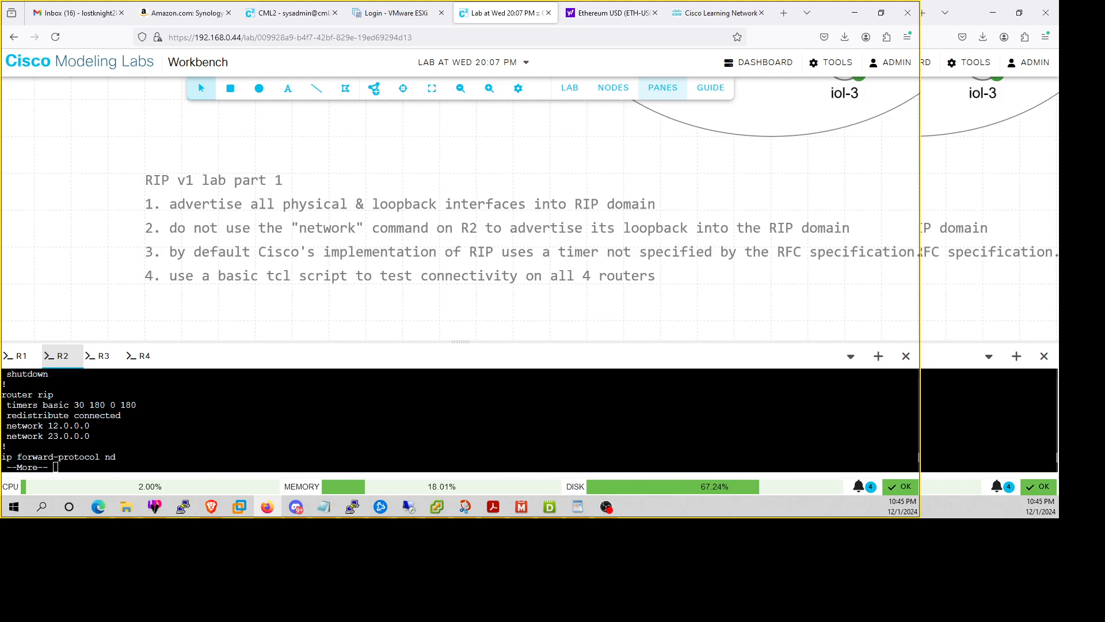
left_click_drag(73, 405, 104, 405)
left_click_drag(120, 404, 136, 405)
left_click(247, 396)
key("q")
key("Return")
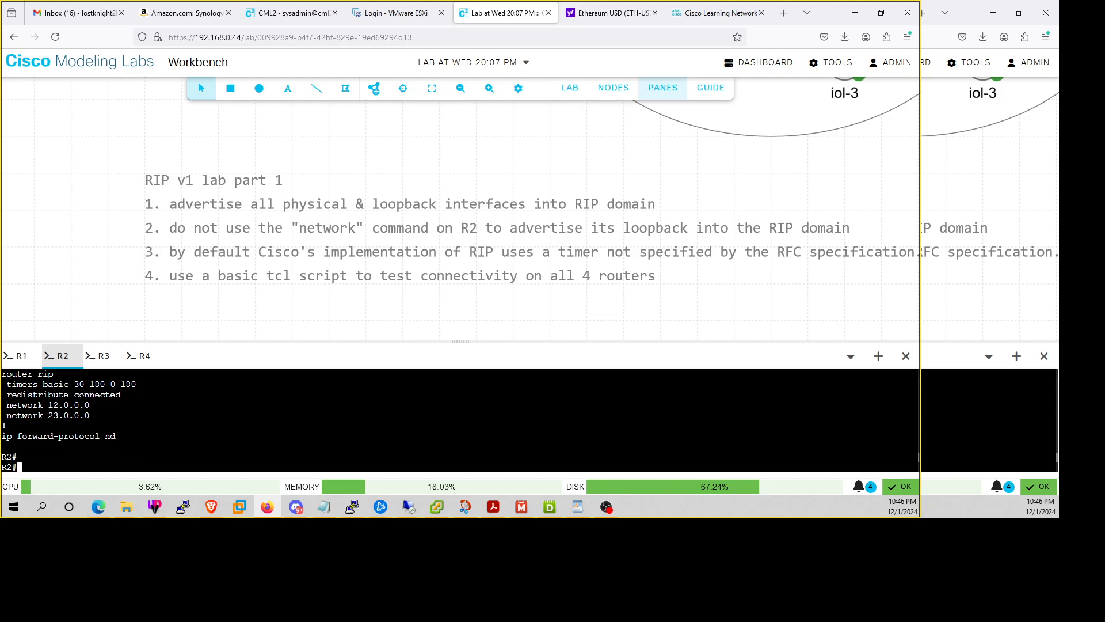
Start the Tcl shell on R2 with tclsh
type("tclsh")
key("Return")
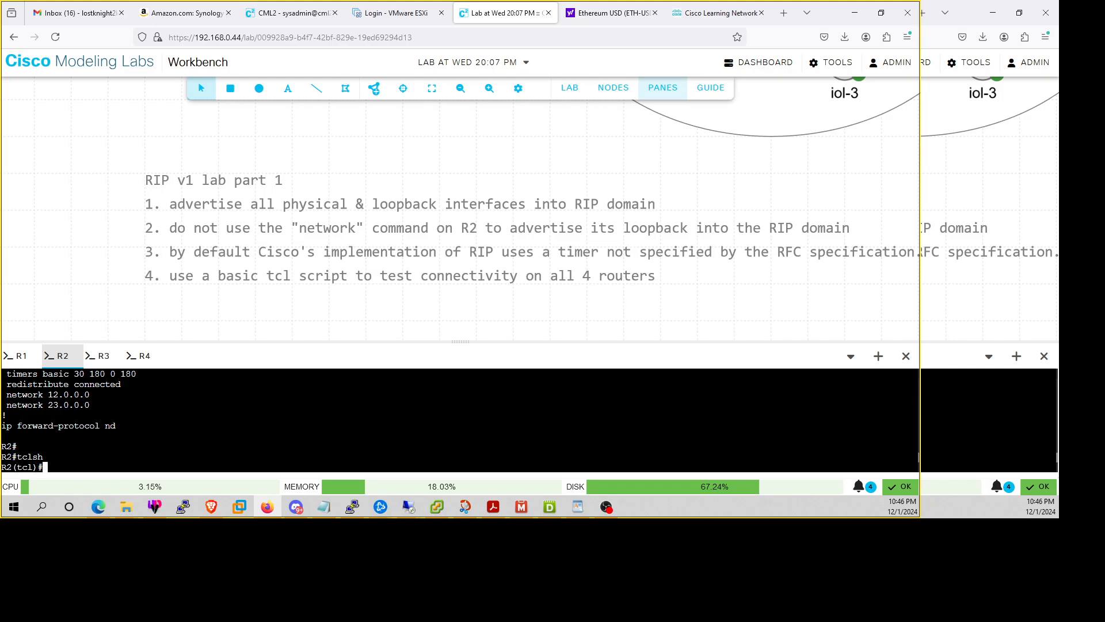
key("Return")
type("f")
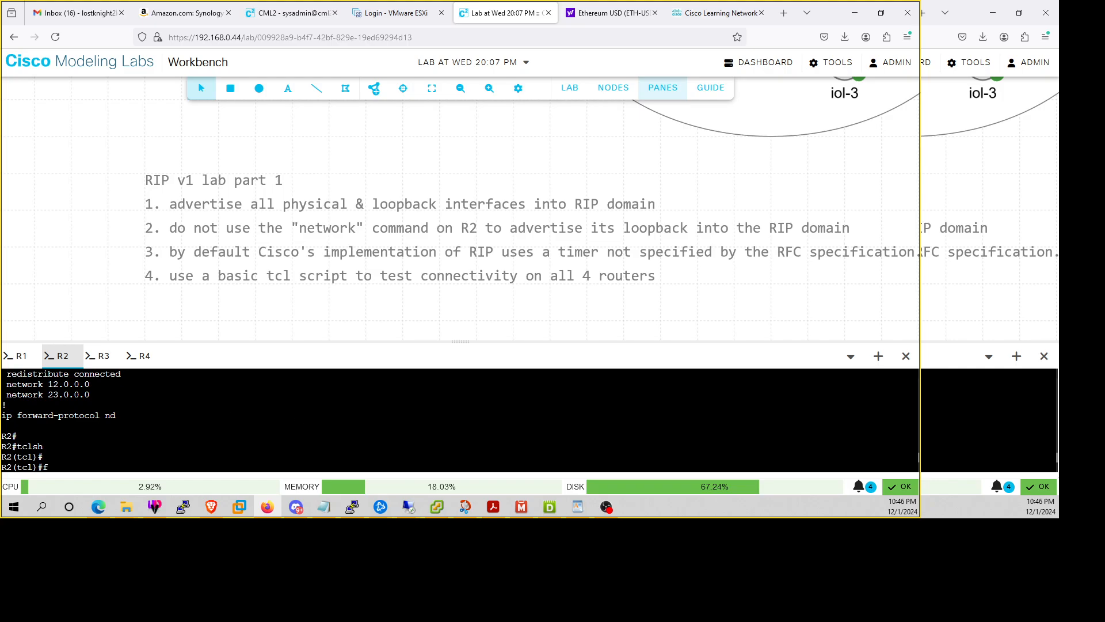
Switch to Notepad and copy the foreach script that pings 1.1.1.1, 2.2.2.2, 3.3.3.3 and 4.4.4.4
left_click(324, 507)
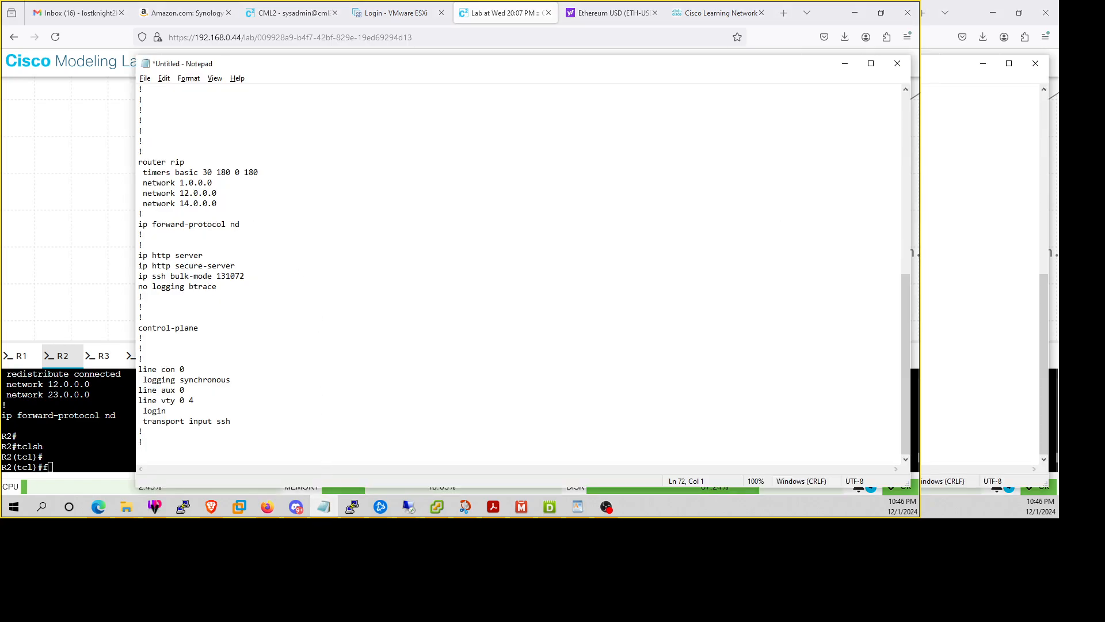
scroll(292, 255, "up", 12)
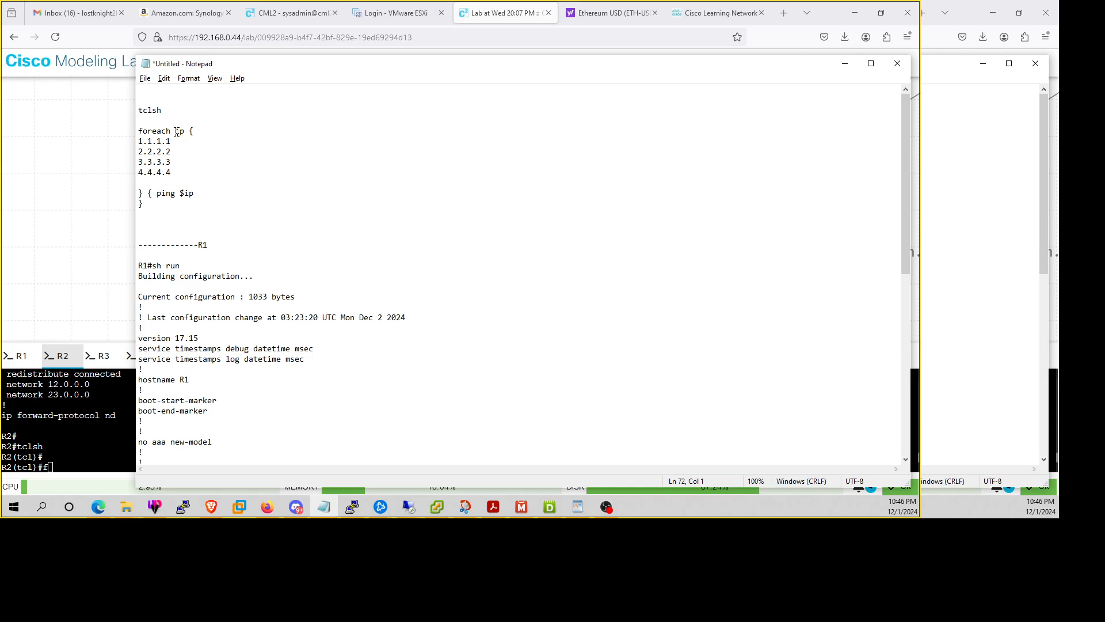
left_click_drag(175, 132, 184, 132)
left_click_drag(139, 131, 170, 205)
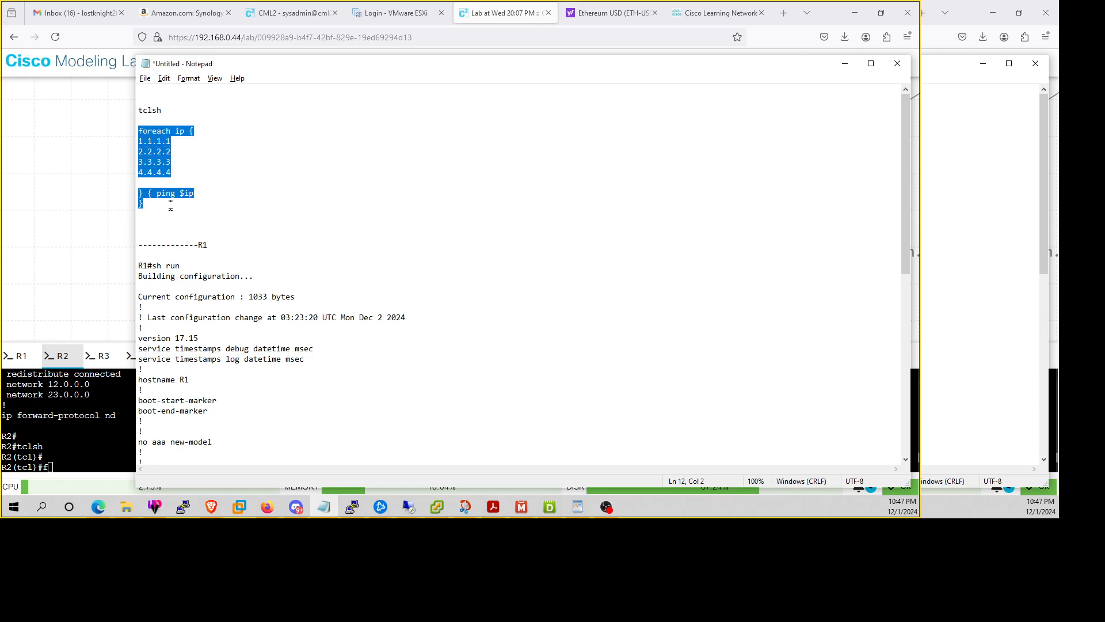
right_click(159, 169)
left_click(185, 205)
Return to R2's console, clear the stray character at the Tcl prompt, and run the copied ping script
left_click(85, 439)
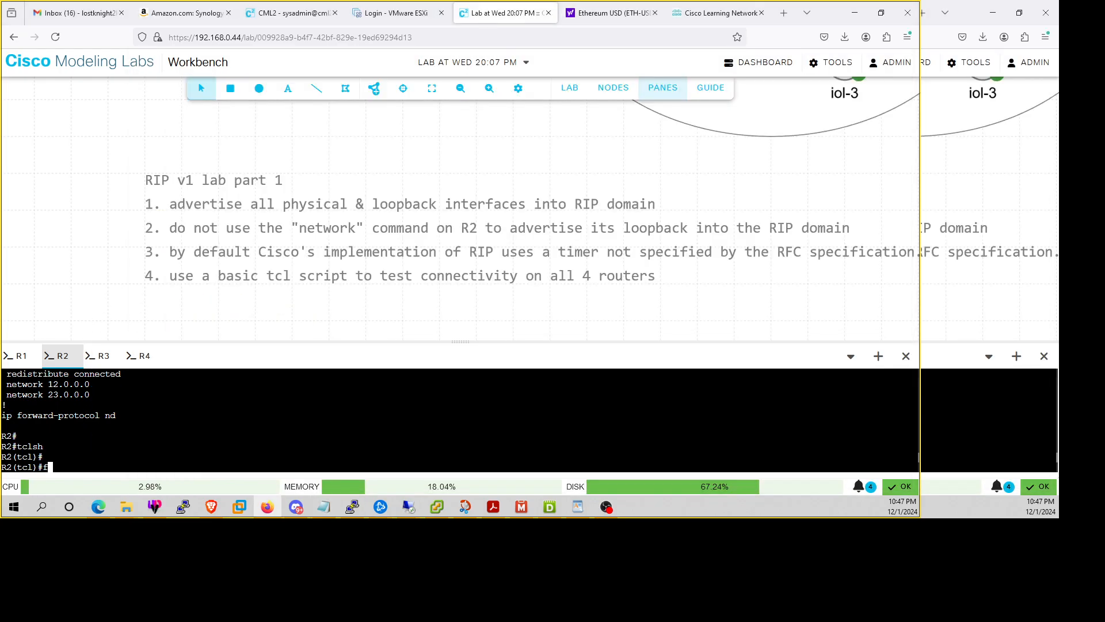
key("BackSpace")
key("ctrl+v")
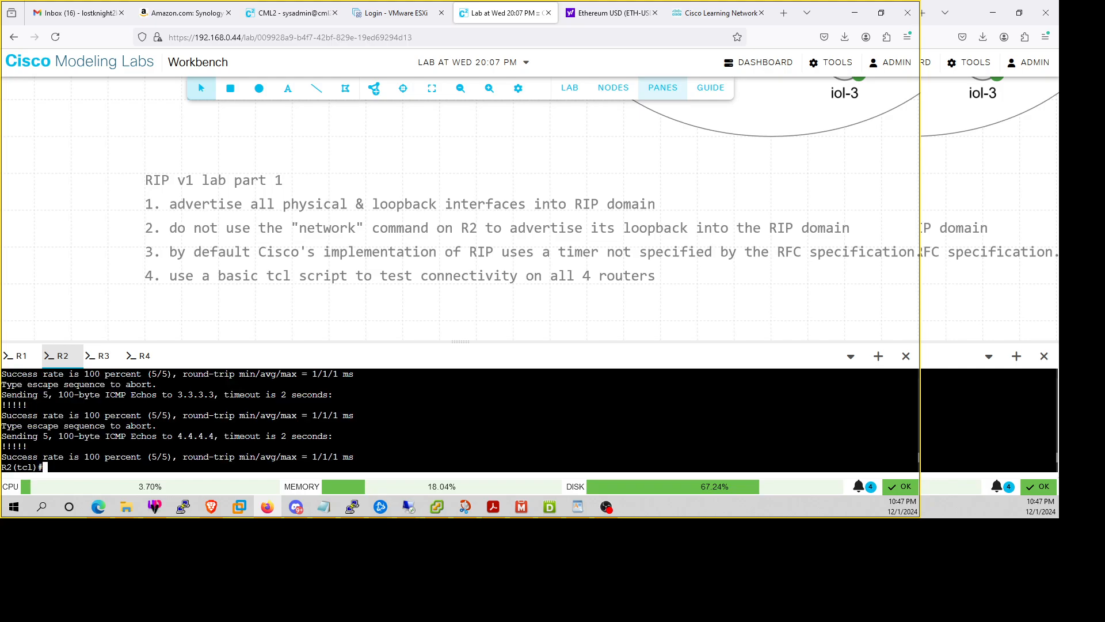
Start the Tcl shell on R1 and run the copied ping script against all four loopbacks
left_click(16, 356)
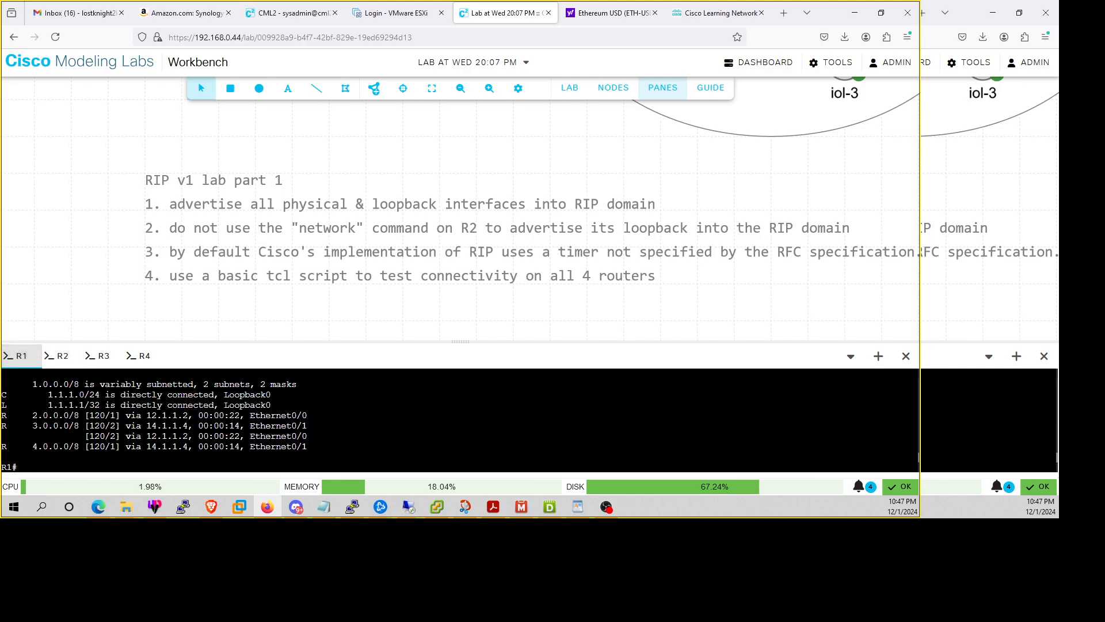
type("tclsh")
key("Return")
key("ctrl+v")
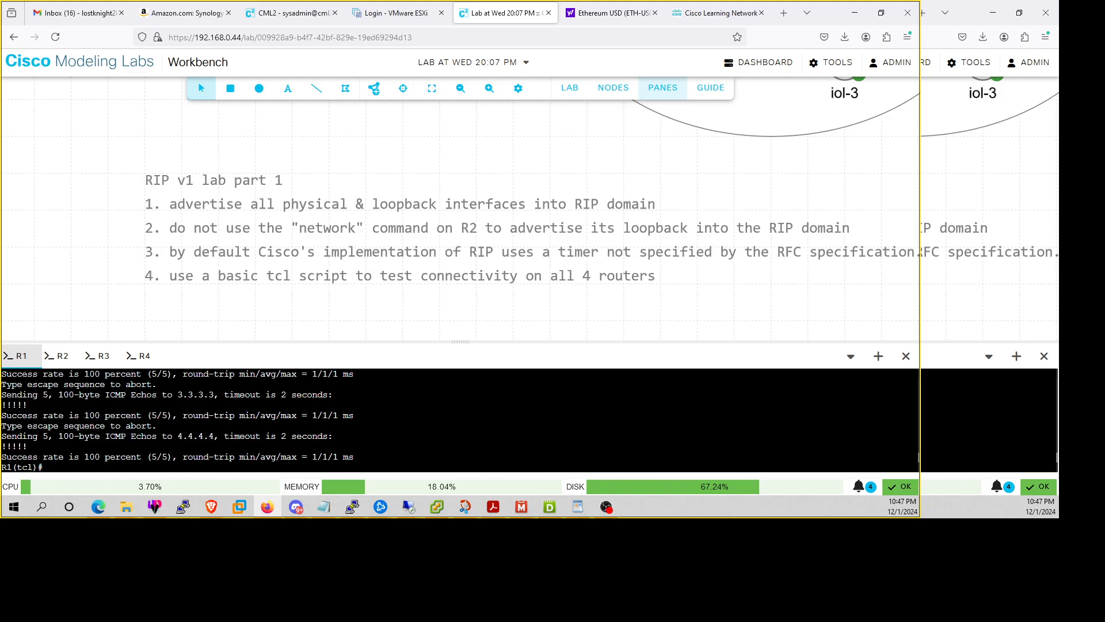
Enter privileged EXEC mode on R3, start its Tcl shell, and run the copied loopback ping script
left_click(103, 355)
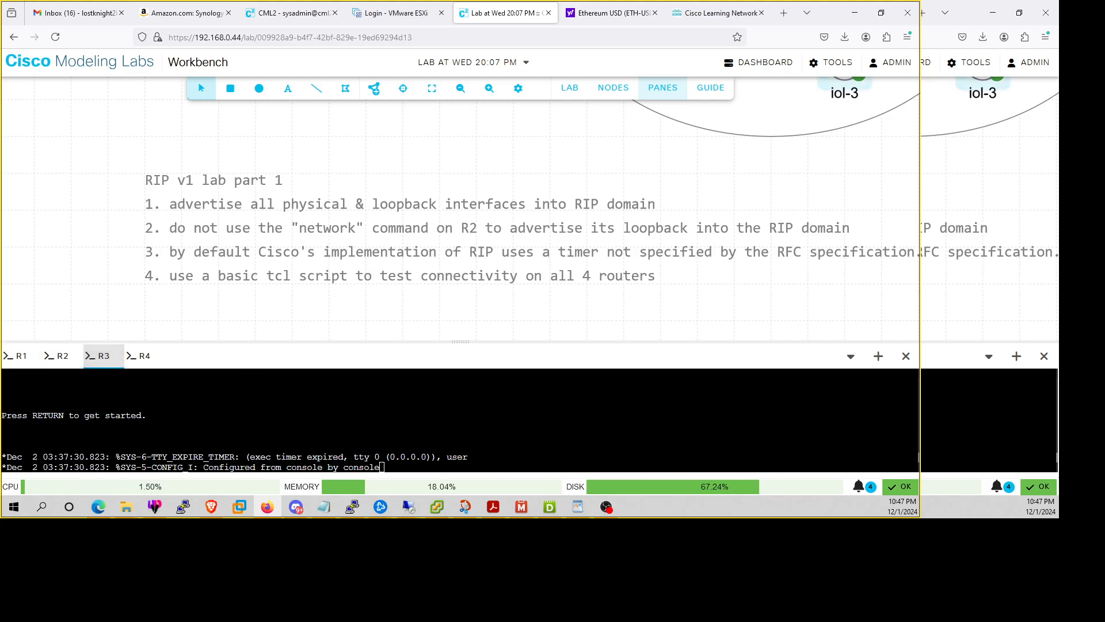
key("Return")
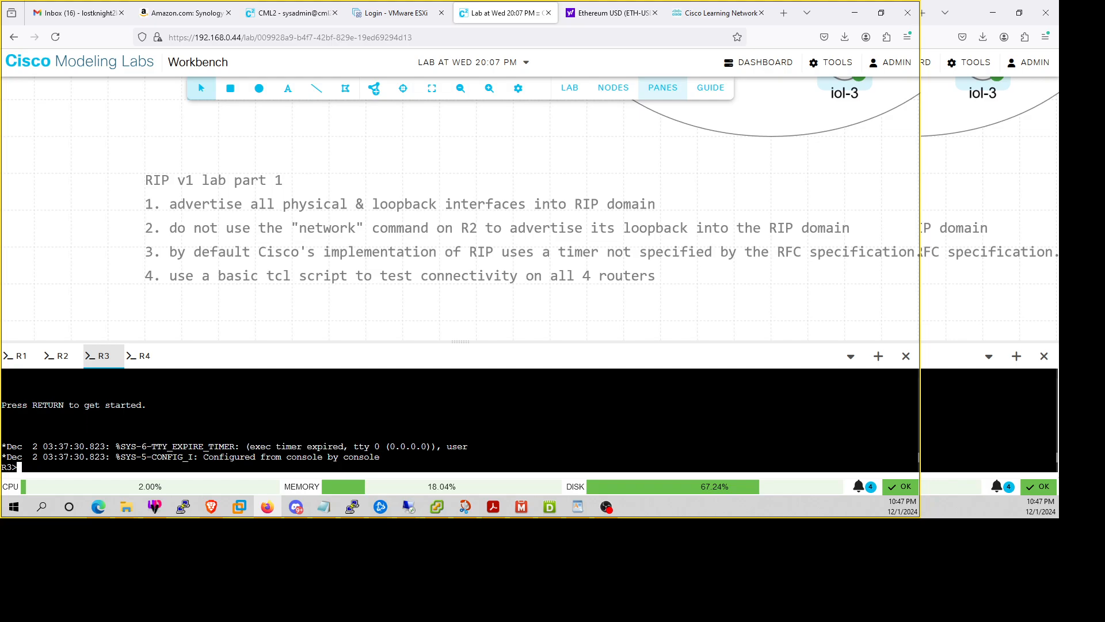
type("en")
key("Return")
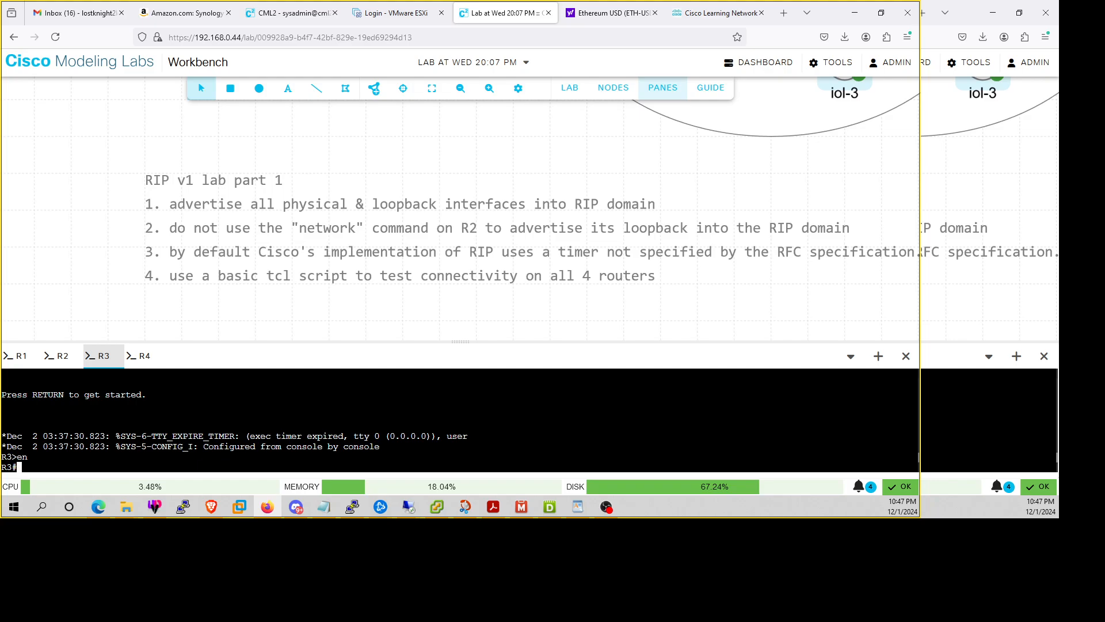
type("tclsh")
key("Return")
key("ctrl+v")
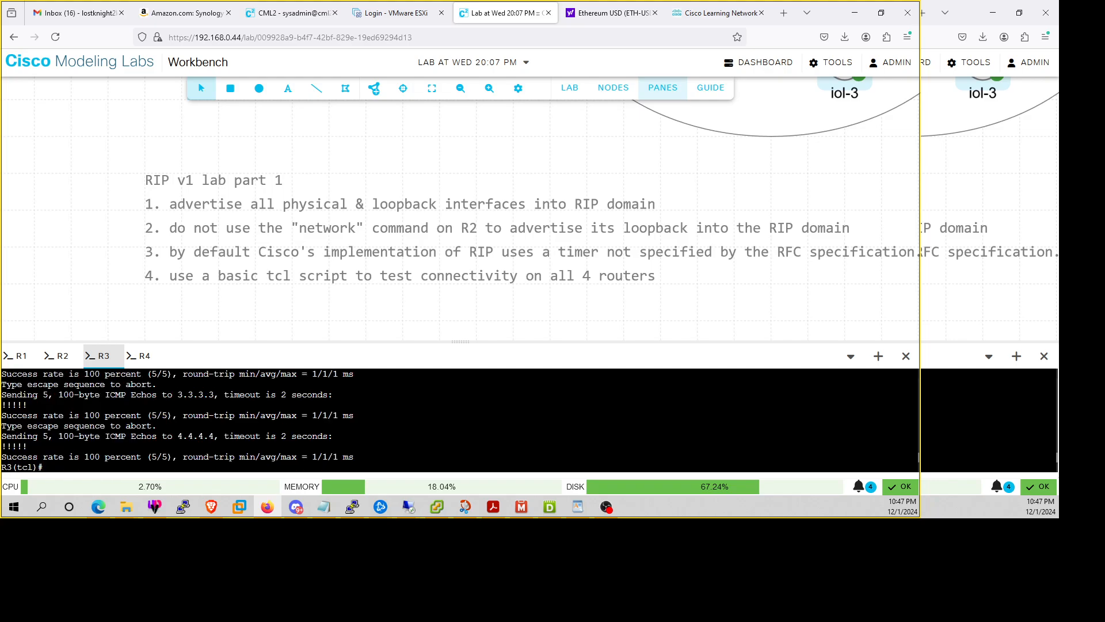
Enter privileged EXEC mode on R4, run the copied ping script in its Tcl shell, and exit the shell
left_click(141, 355)
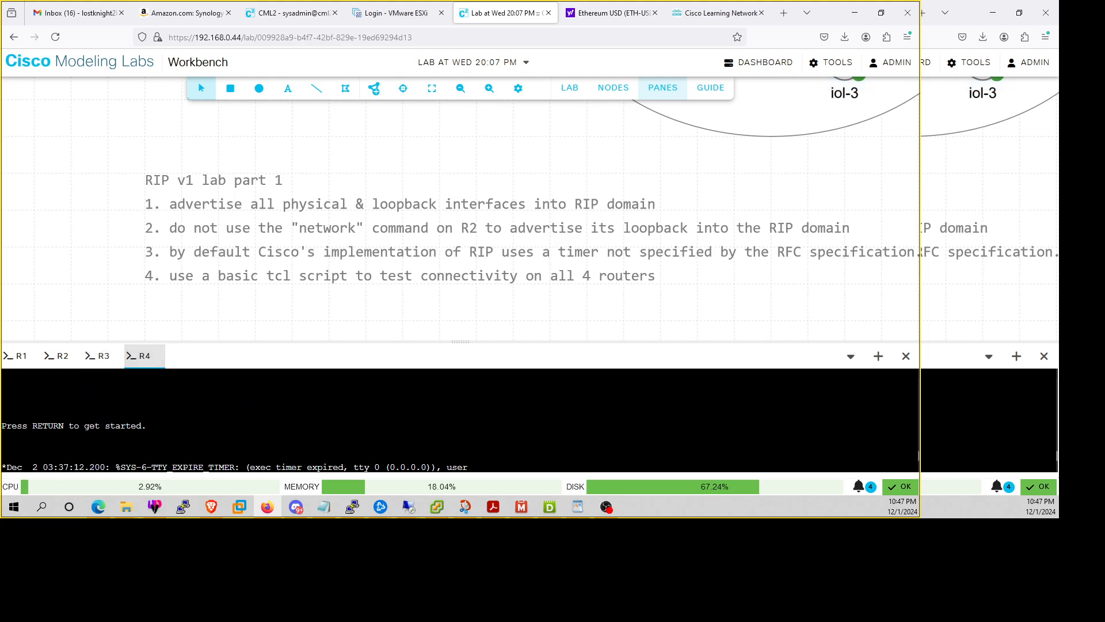
key("Return")
type("en")
key("Return")
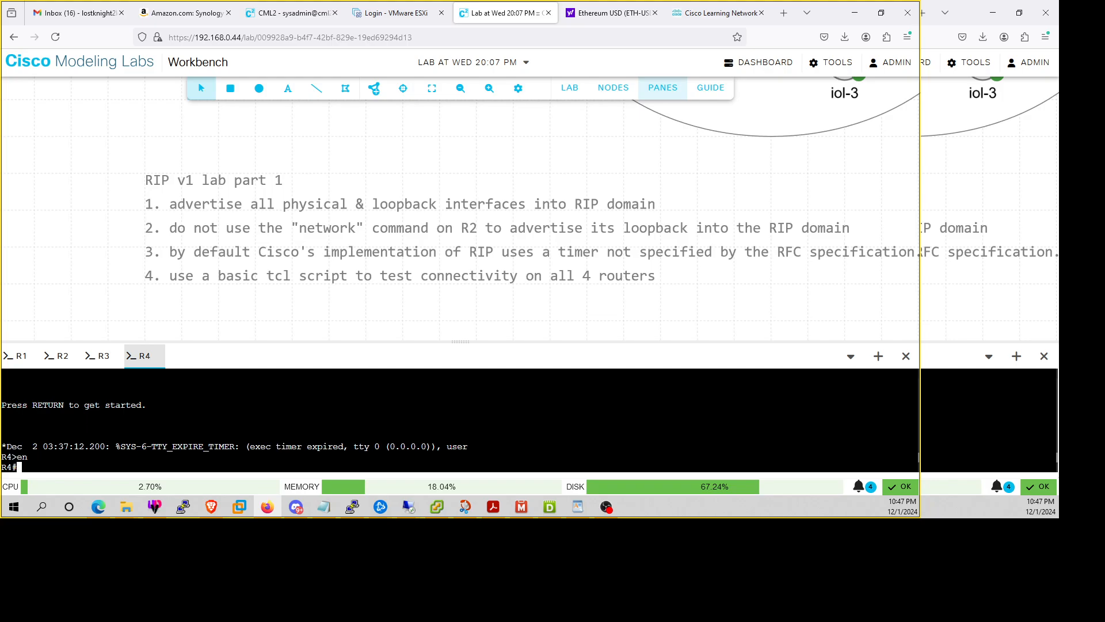
type("tclsh")
key("Return")
key("ctrl+v")
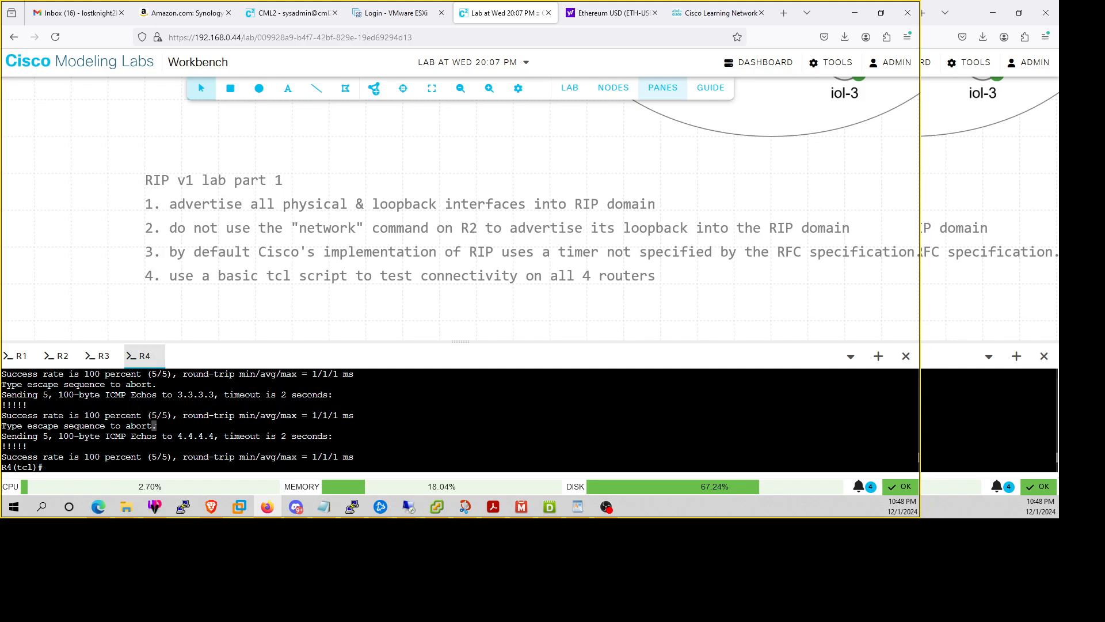
key("ctrl+z")
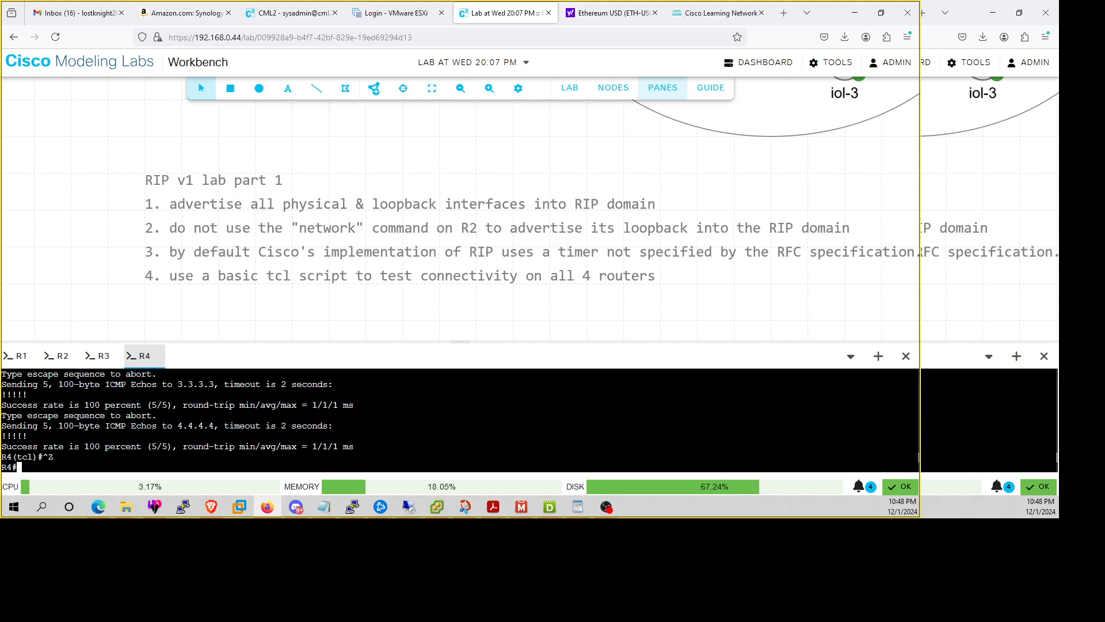